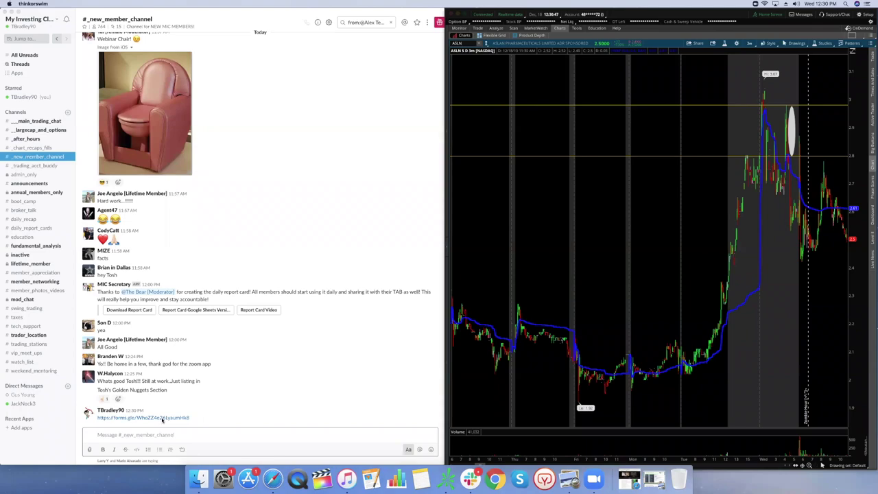
Open the MIC webinar sign-up form from the member chat, scroll through its questions, then close it.
click(227, 281)
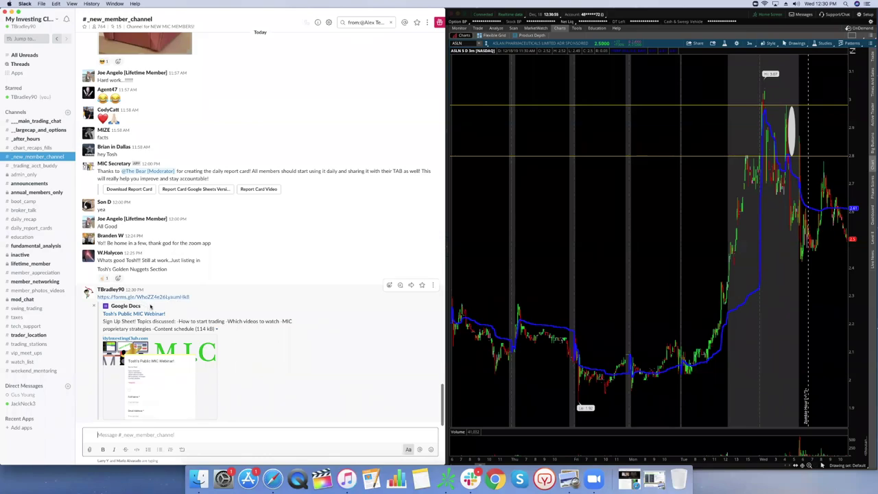
click(149, 297)
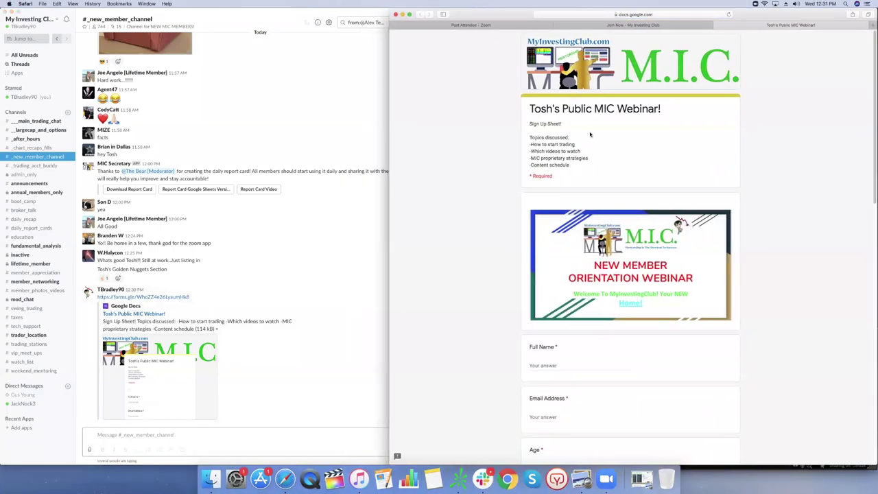
scroll(590, 134, down, 10)
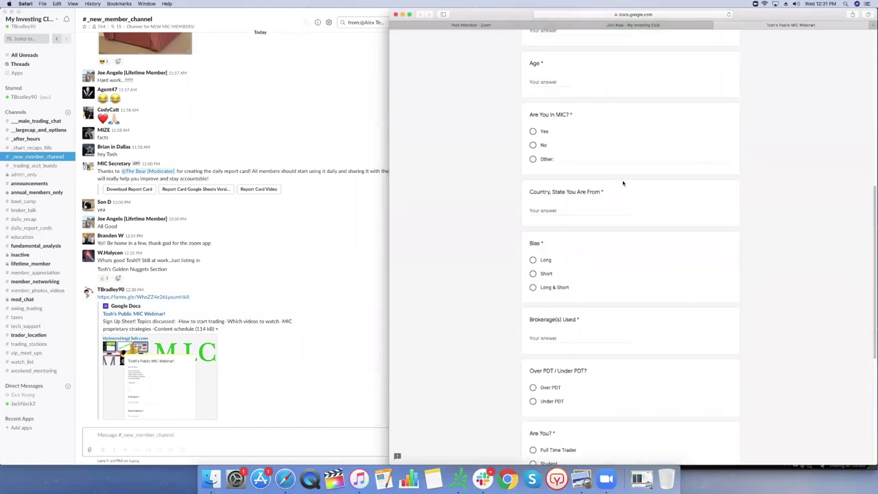
scroll(623, 180, down, 5)
scroll(603, 183, up, 8)
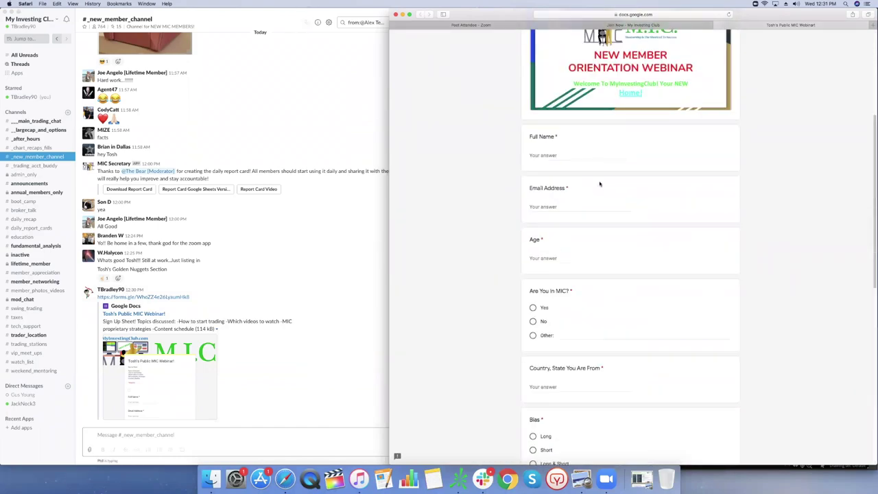
scroll(599, 184, up, 5)
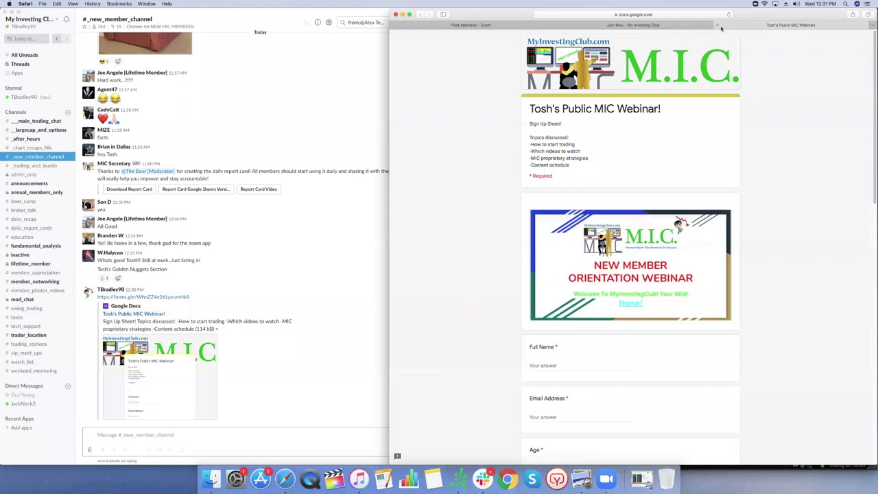
scroll(649, 106, down, 15)
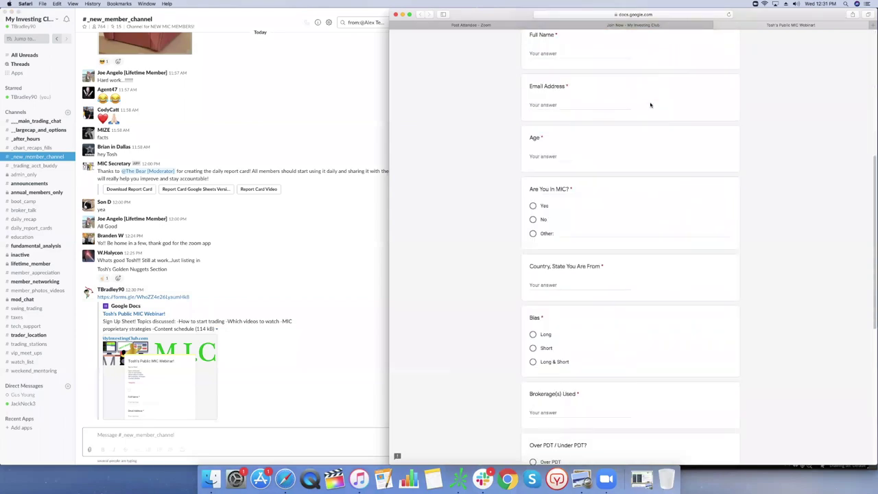
scroll(651, 131, up, 10)
scroll(651, 131, up, 5)
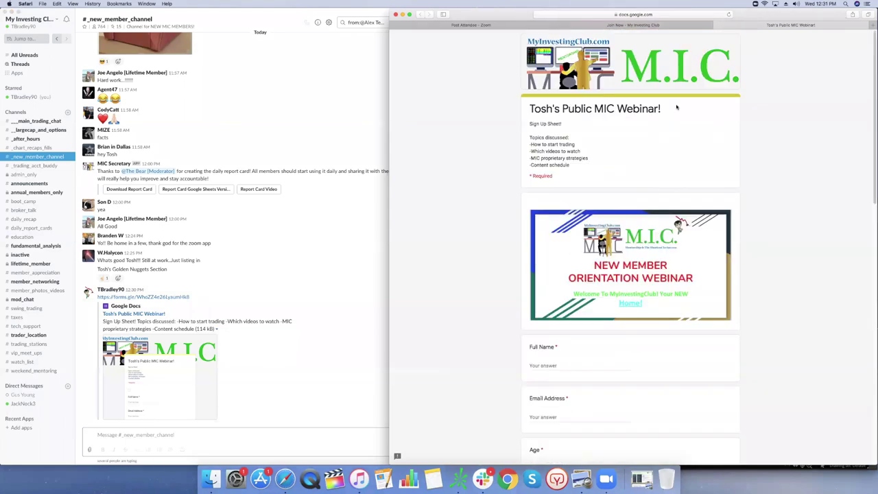
click(718, 25)
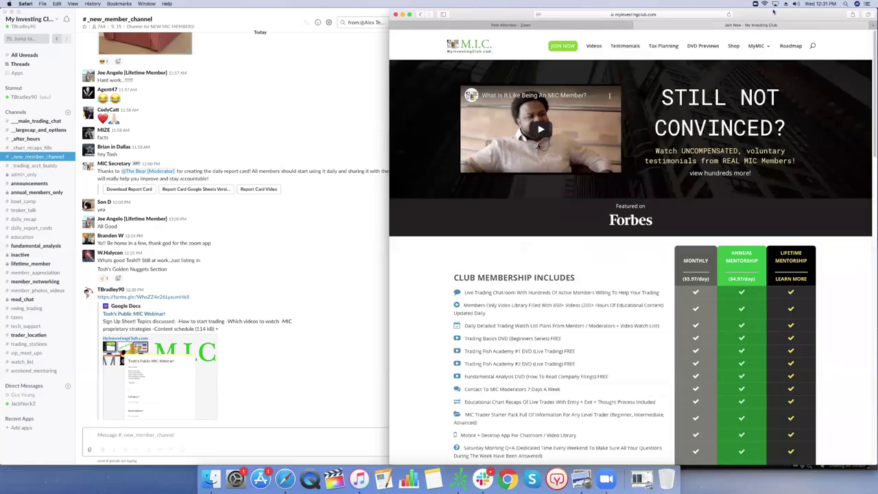
drag(527, 21, 515, 95)
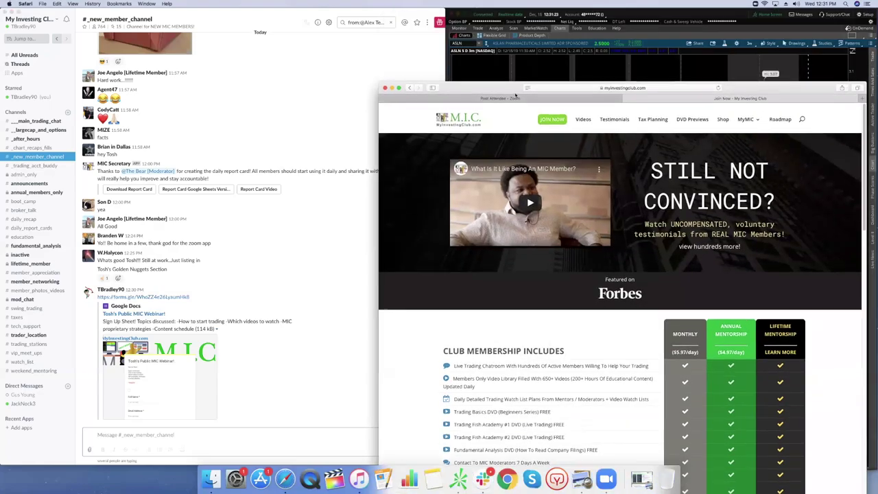
click(391, 88)
click(114, 446)
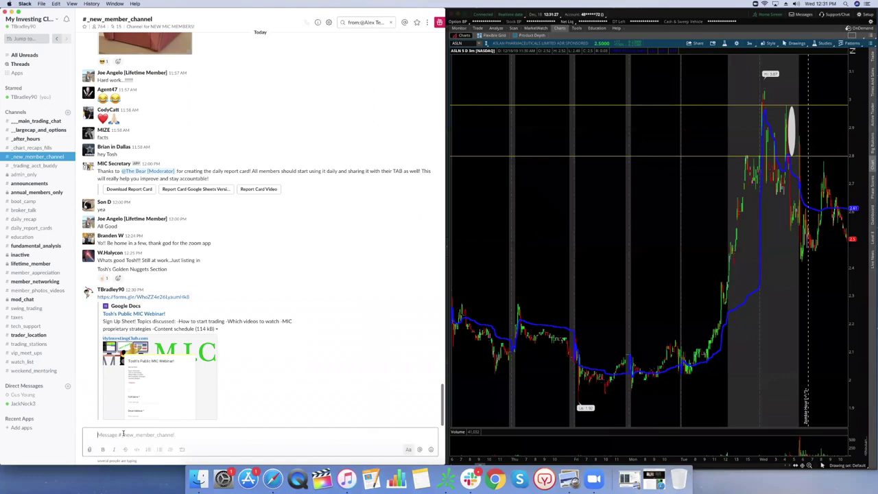
text(wwww.)
key(BackSpace)
key(BackSpace)
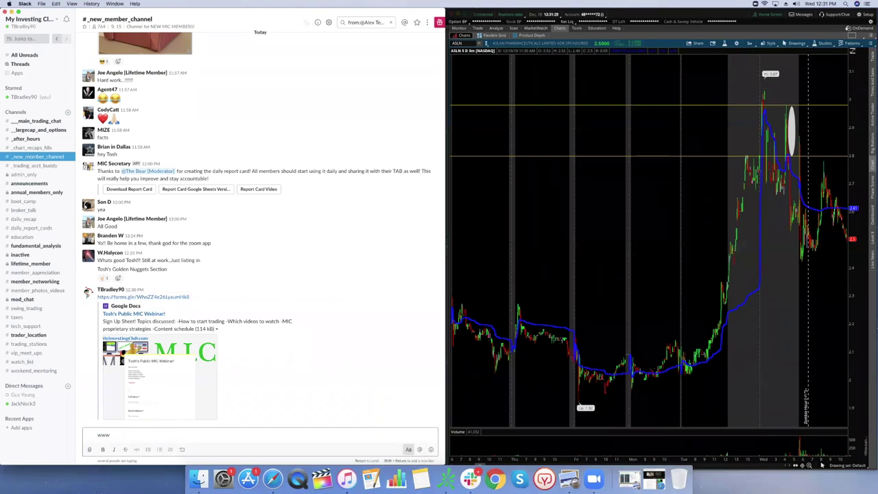
text(.myinvestingclub.co)
key(Return)
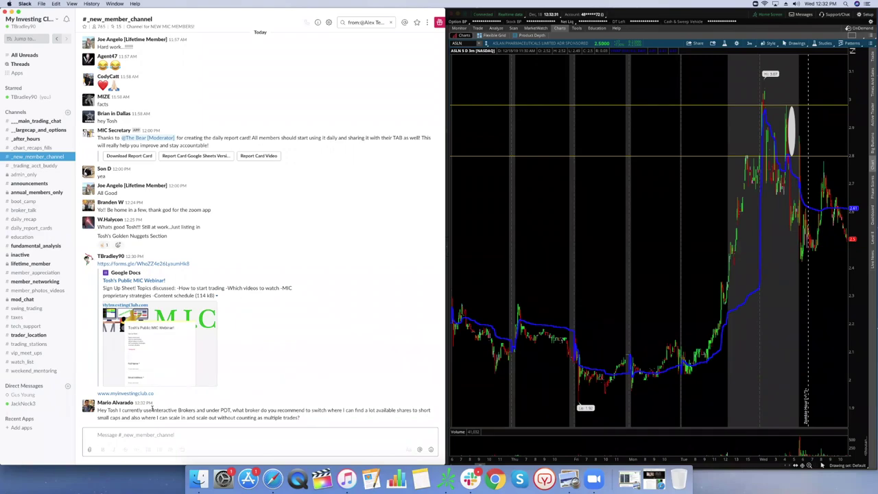
Bring Safari back, search Google for 'cobratrading' in a new tab, and open cobratrading.com.
click(273, 478)
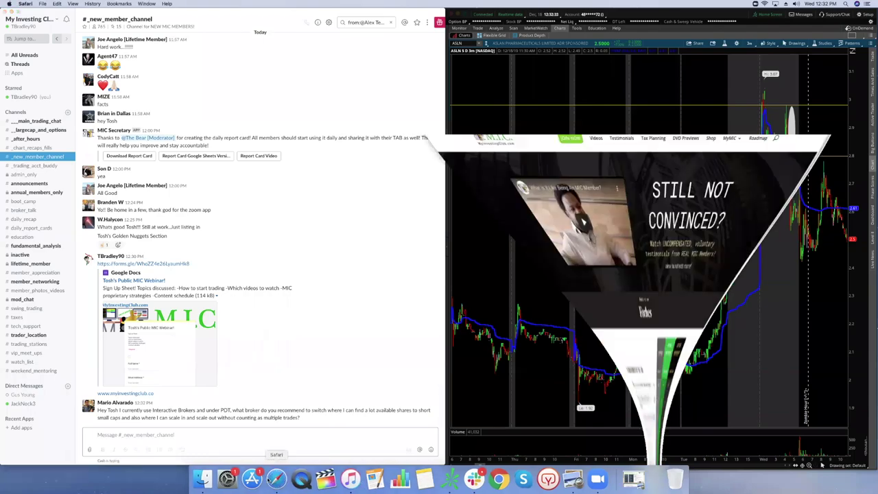
drag(739, 85, 583, 31)
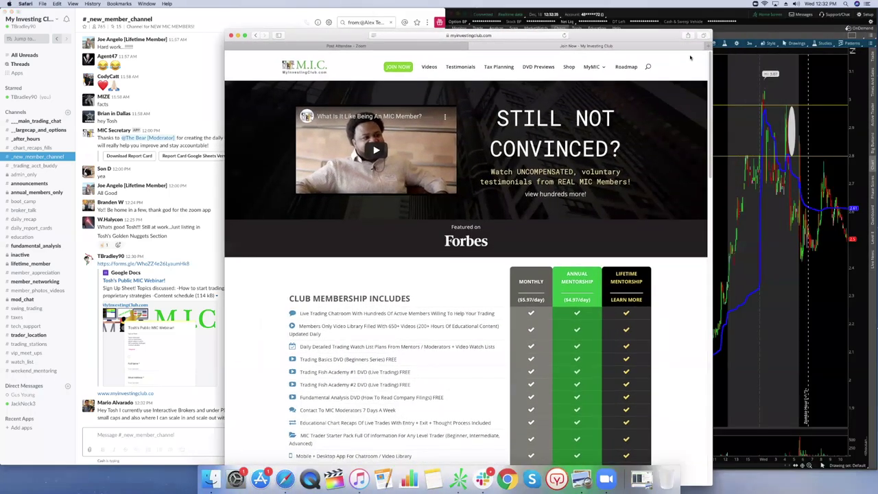
key(super+t)
text(c)
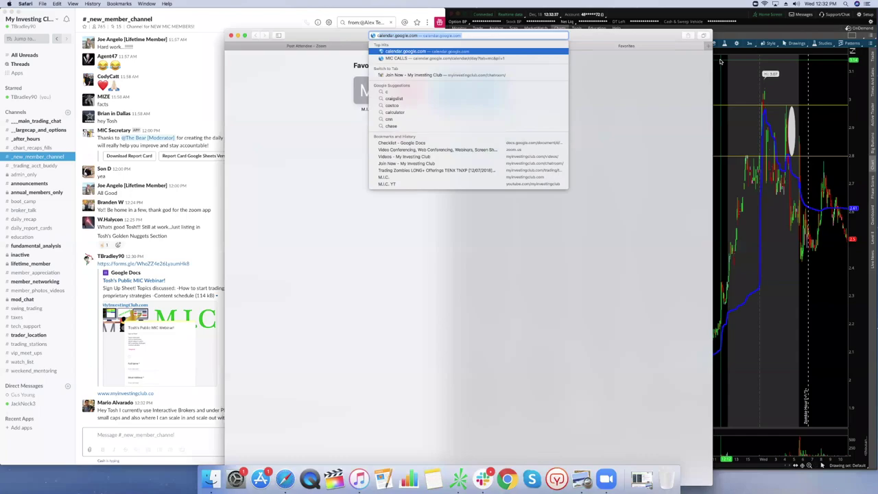
text(obratrading)
key(Return)
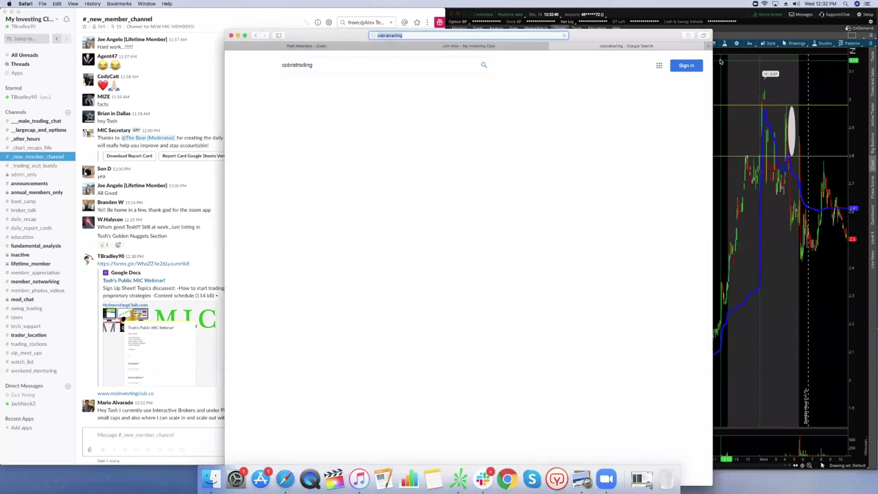
drag(597, 37, 543, 28)
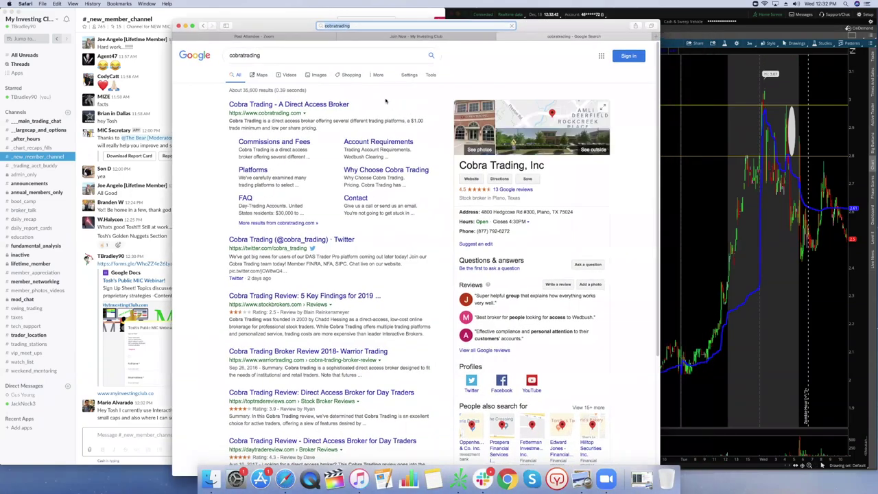
click(344, 107)
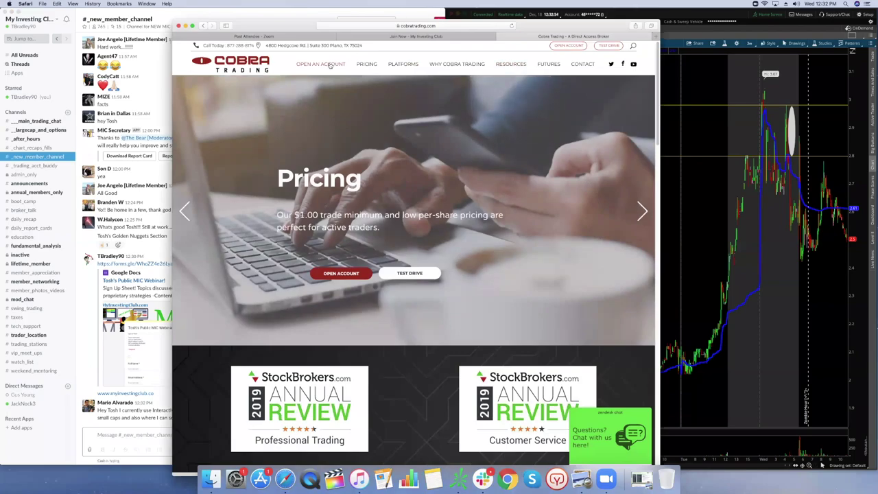
scroll(360, 103, down, 10)
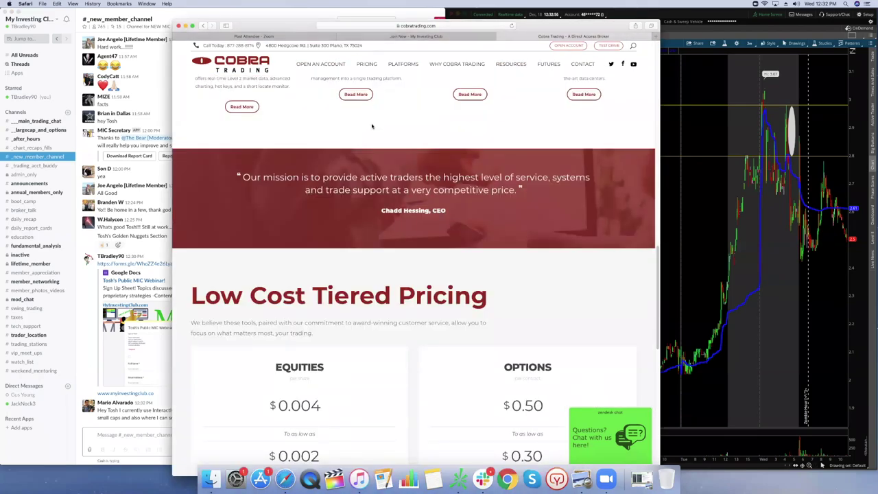
scroll(377, 134, down, 15)
scroll(415, 159, up, 20)
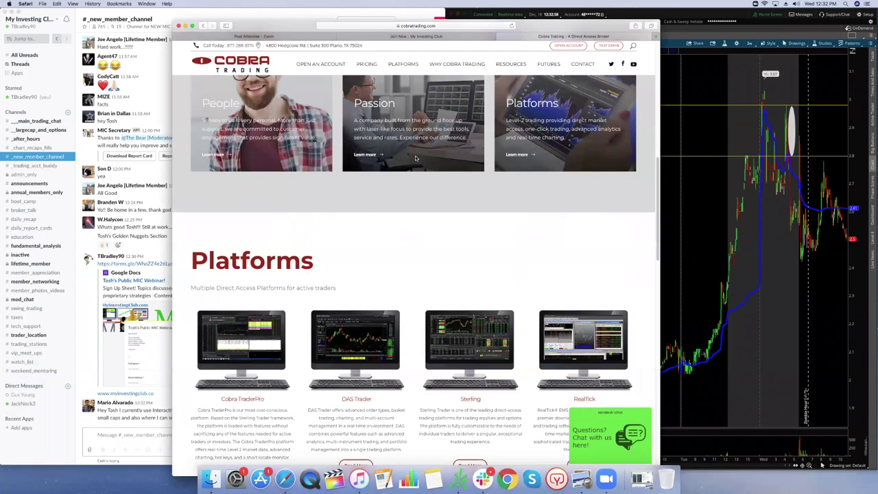
scroll(544, 176, up, 10)
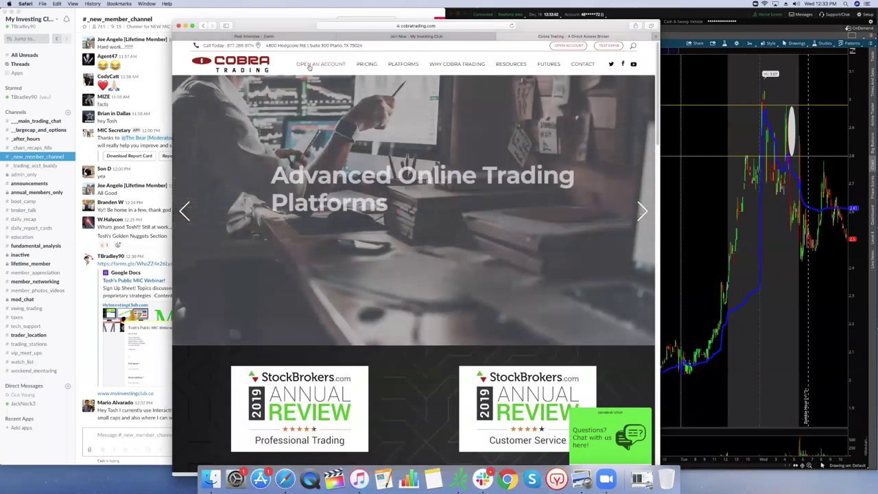
drag(282, 30, 280, 54)
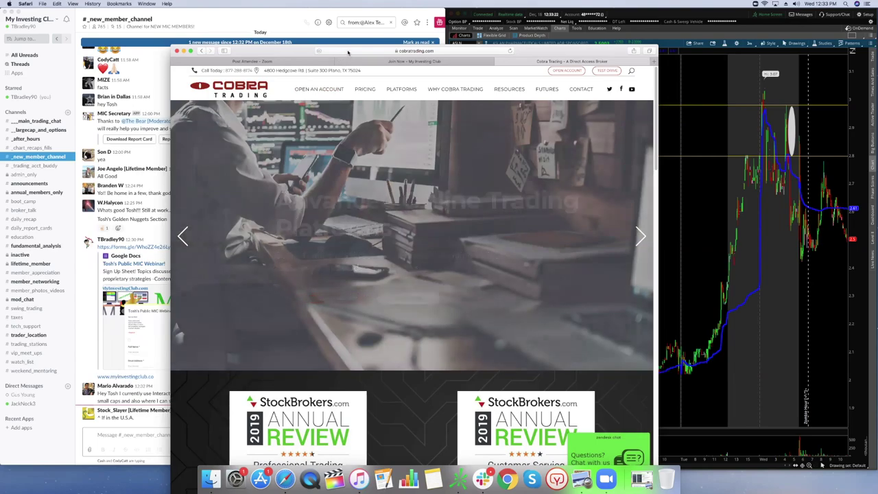
Search the web for 'venom trading'.
click(347, 53)
text(ave)
key(BackSpace)
key(BackSpace)
key(BackSpace)
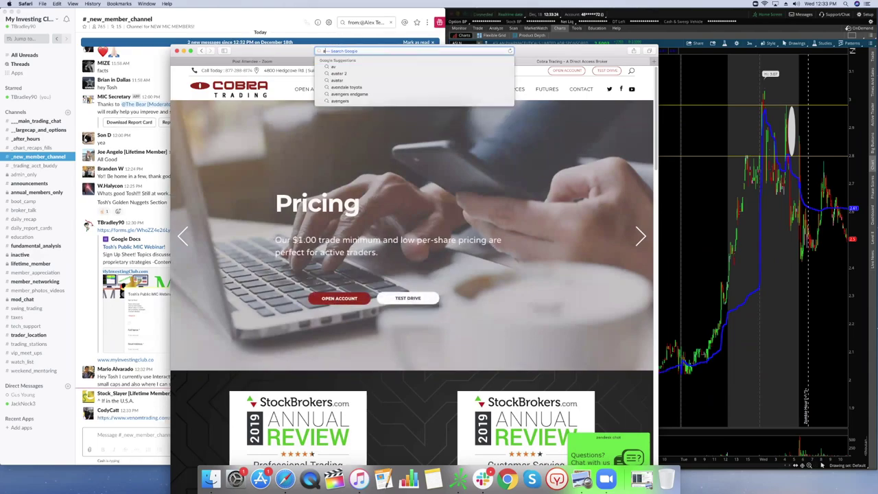
text(venom trading)
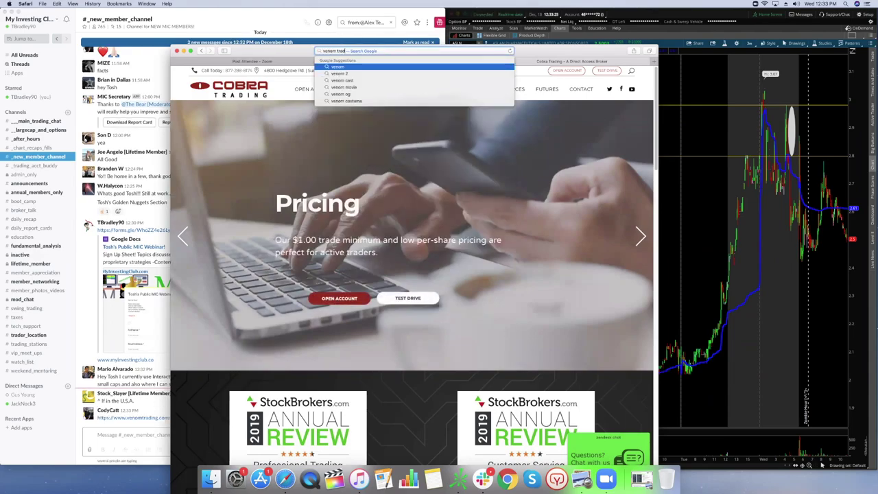
key(Return)
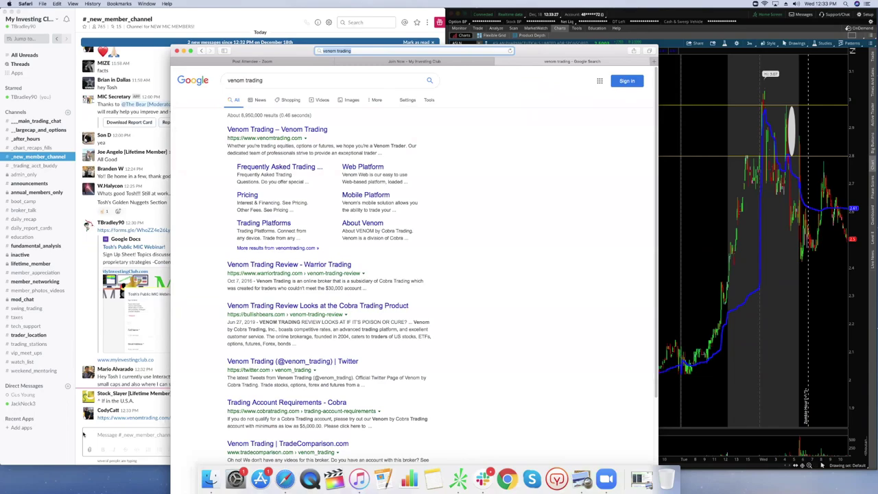
Open the Venom Trading homepage in a new tab, review it, then close it.
click(83, 433)
click(549, 206)
click(277, 129)
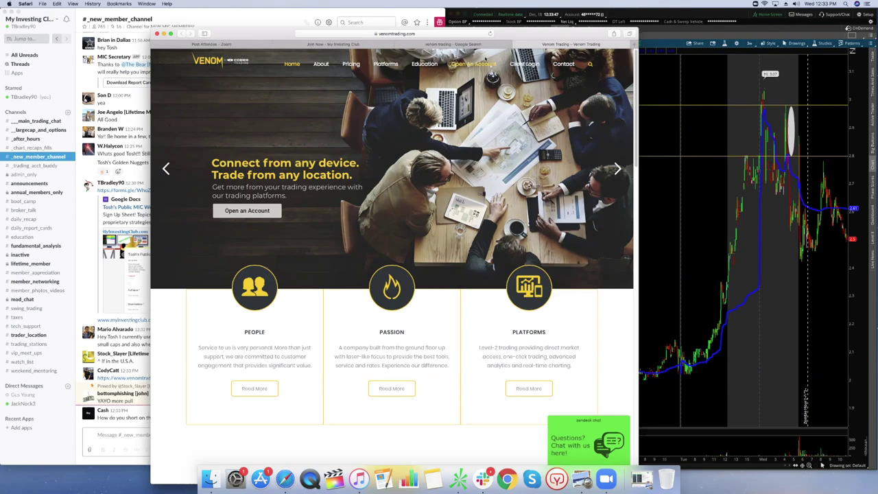
drag(520, 37, 530, 59)
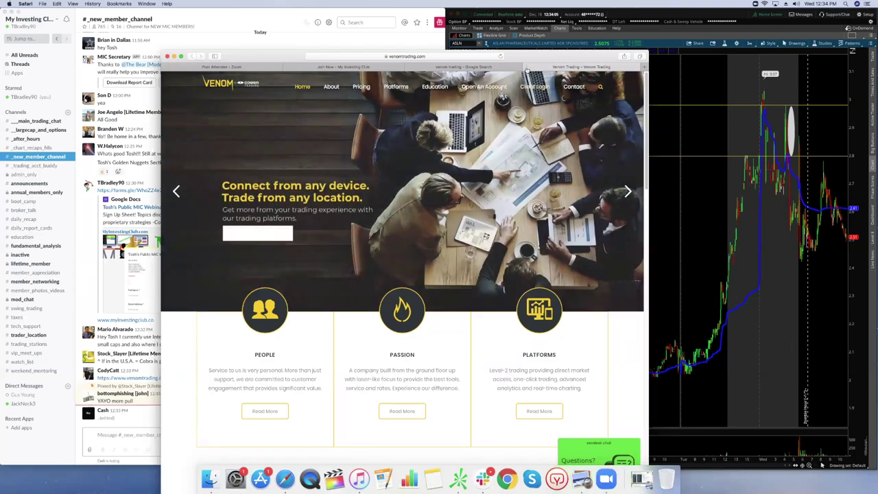
click(527, 68)
Close the search tab, hide Safari, and view the member's YAYO chart screenshot full size before closing it.
click(489, 67)
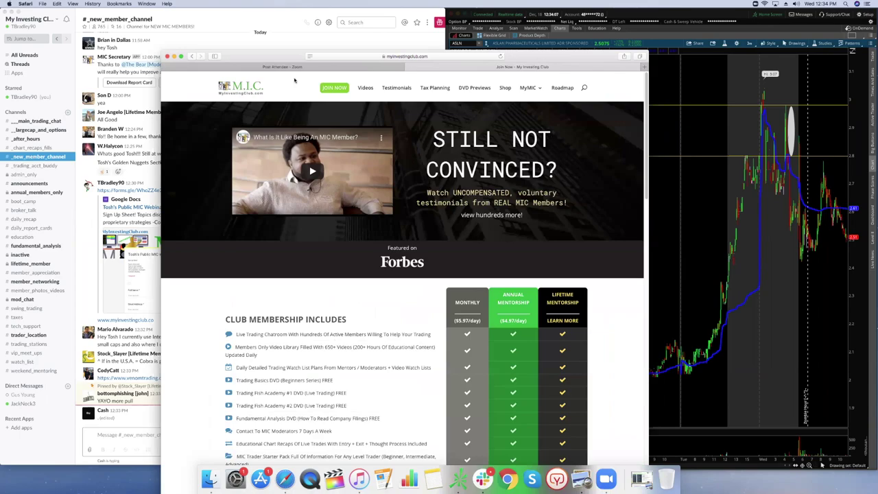
click(175, 57)
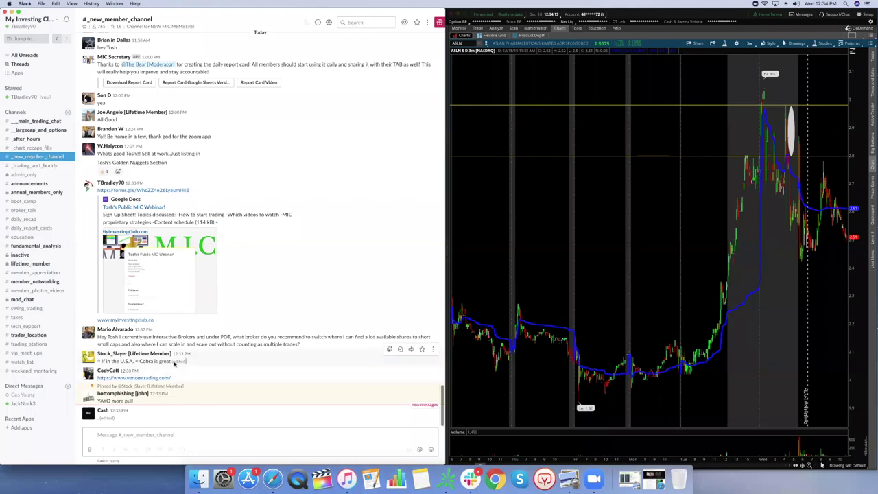
drag(186, 363, 118, 361)
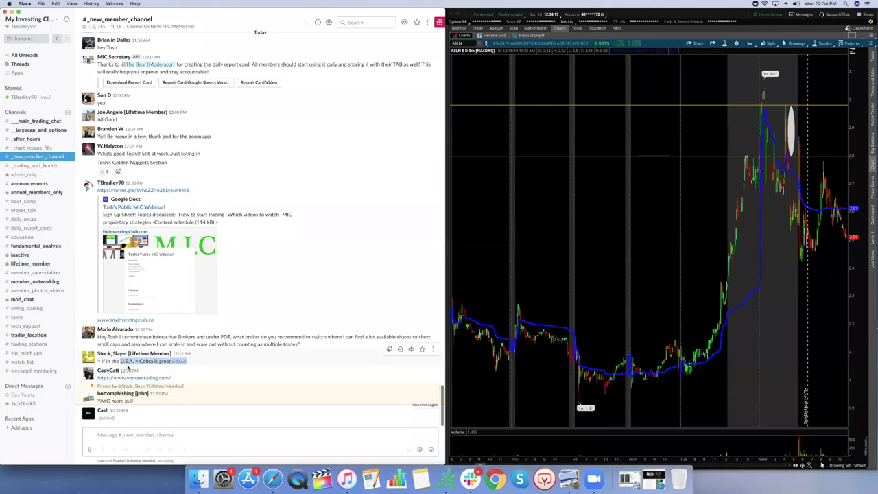
click(59, 444)
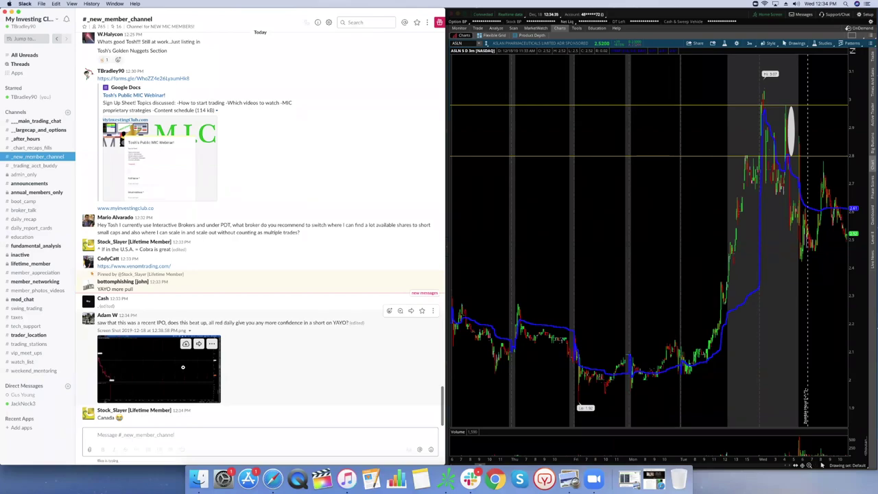
click(184, 377)
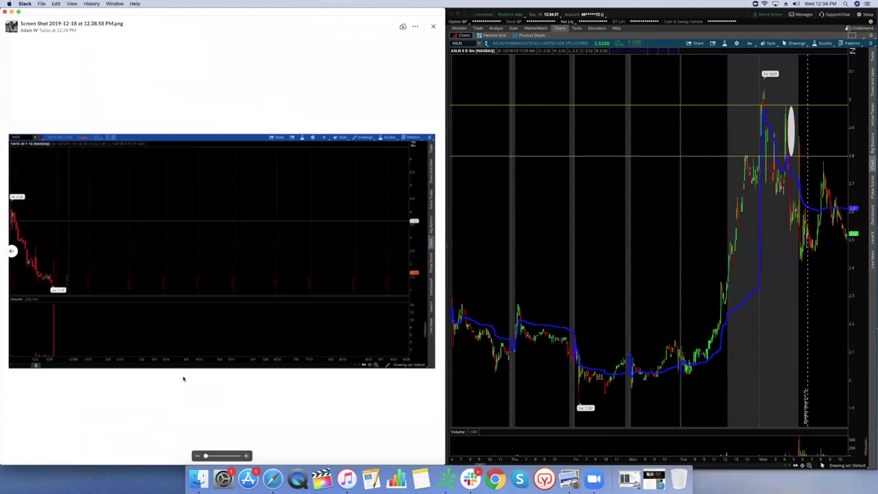
click(364, 107)
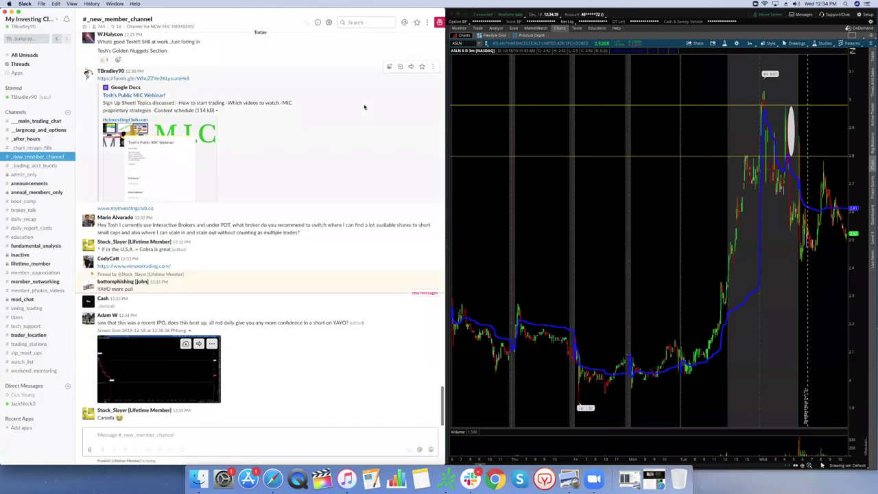
Replace ASLN with YAYO on the chart and set the timeframe to 5Y : 1D.
click(472, 45)
text(YAYO)
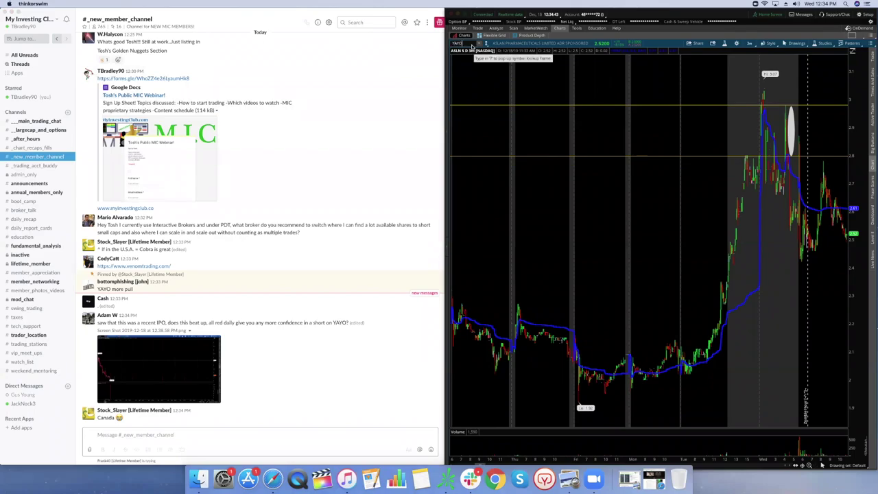
key(Return)
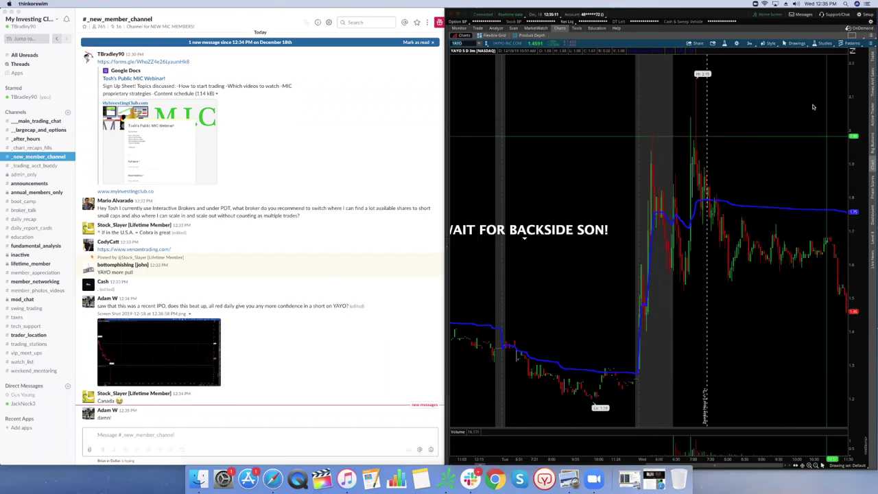
click(748, 43)
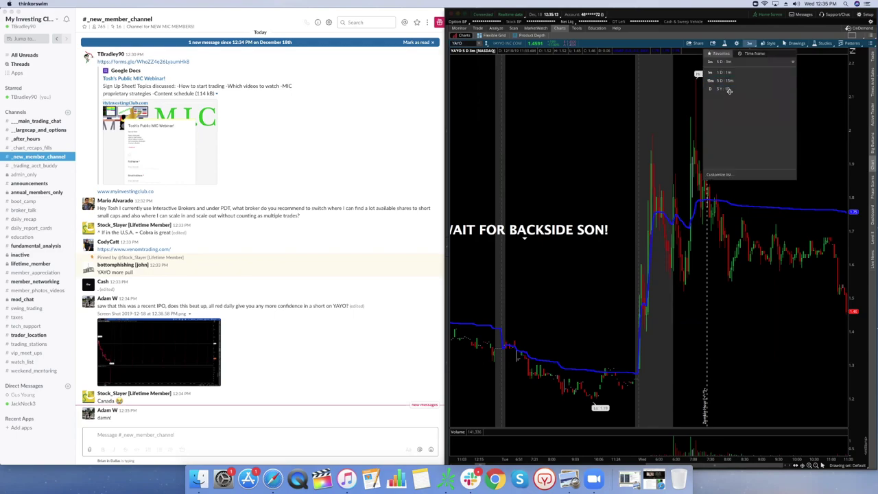
click(729, 93)
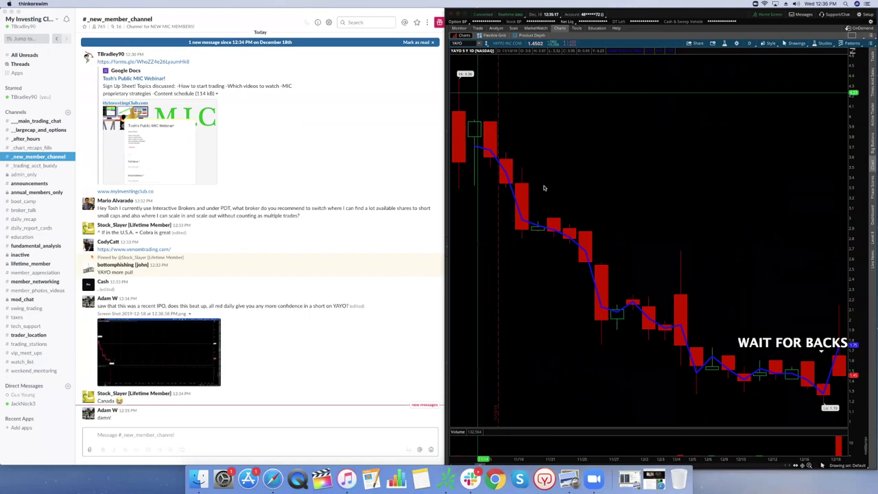
Remove the 'WAIT FOR BACKSIDE SON!' note and return YAYO to 5D : 3m, zoomed into recent bars.
right_click(772, 346)
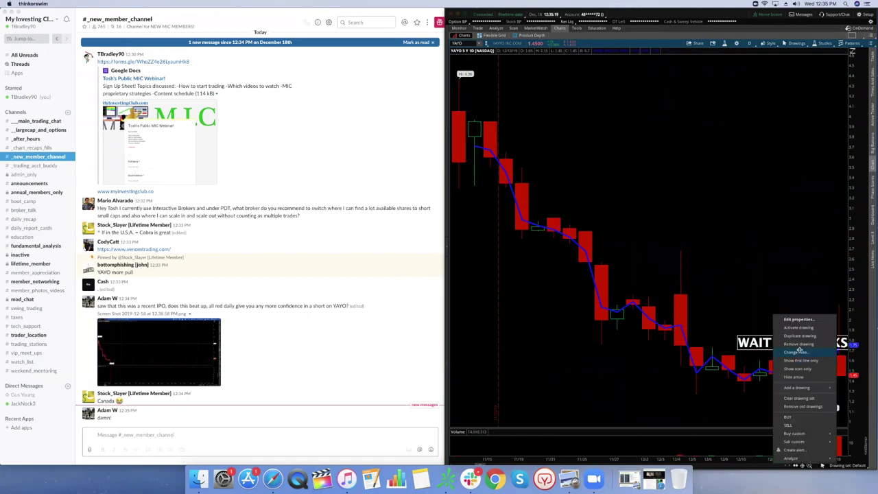
click(799, 345)
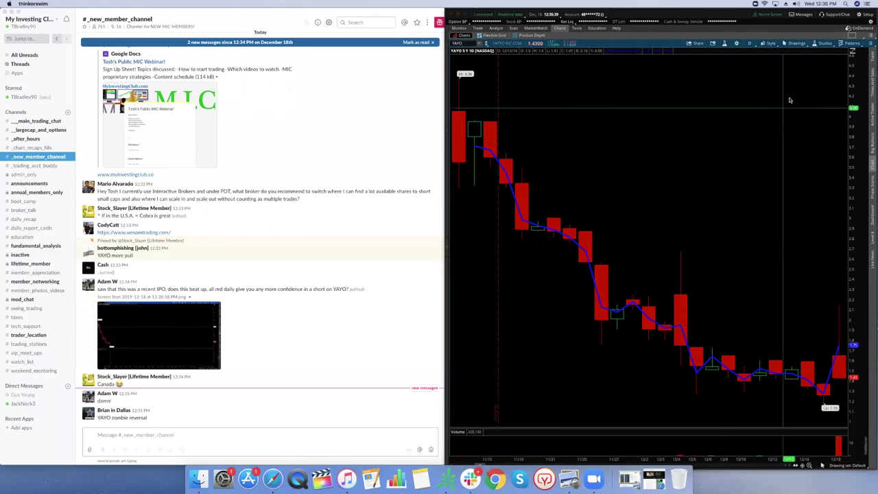
click(749, 43)
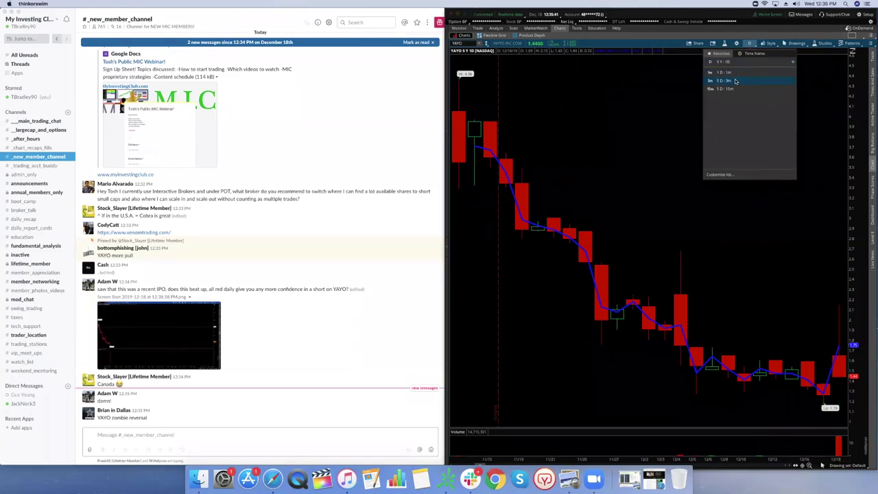
click(735, 81)
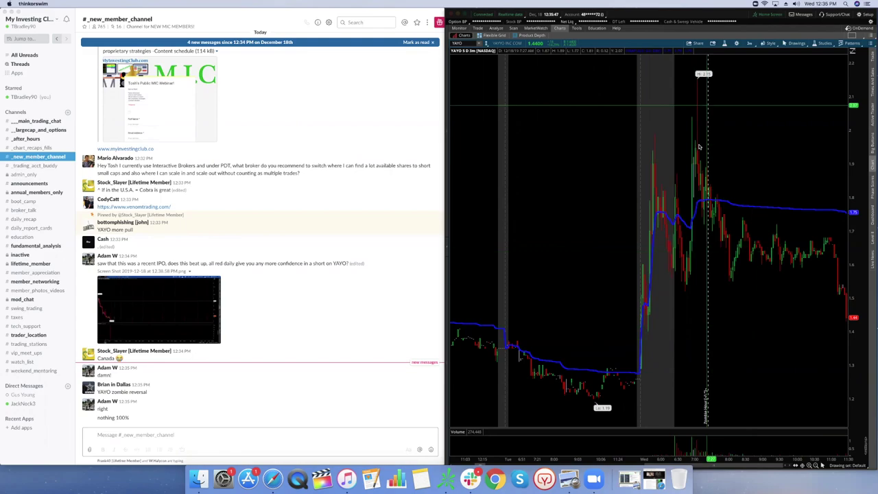
scroll(652, 120, up, 2)
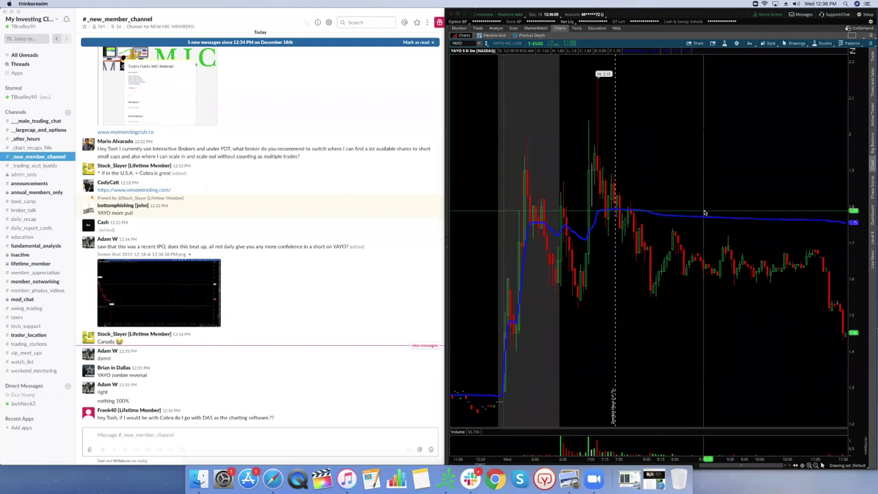
Draw a white ellipse around YAYO's morning spike toward 2.15.
click(793, 43)
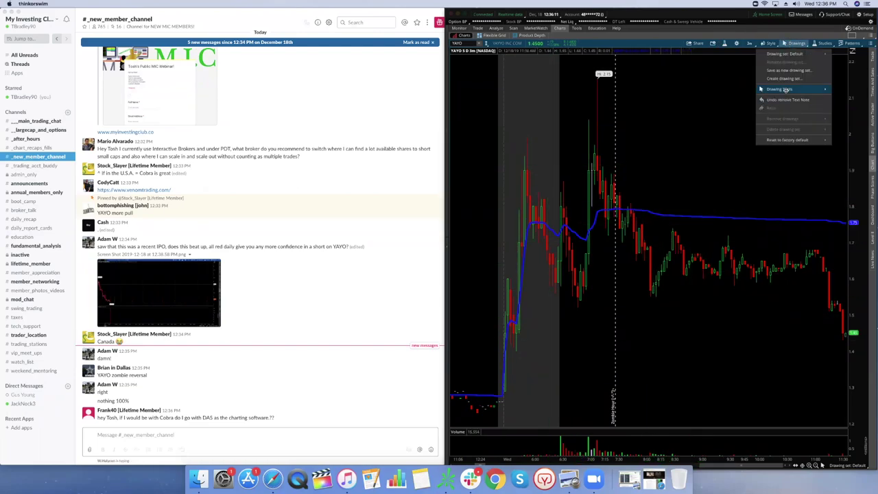
mouse_move(785, 90)
click(848, 122)
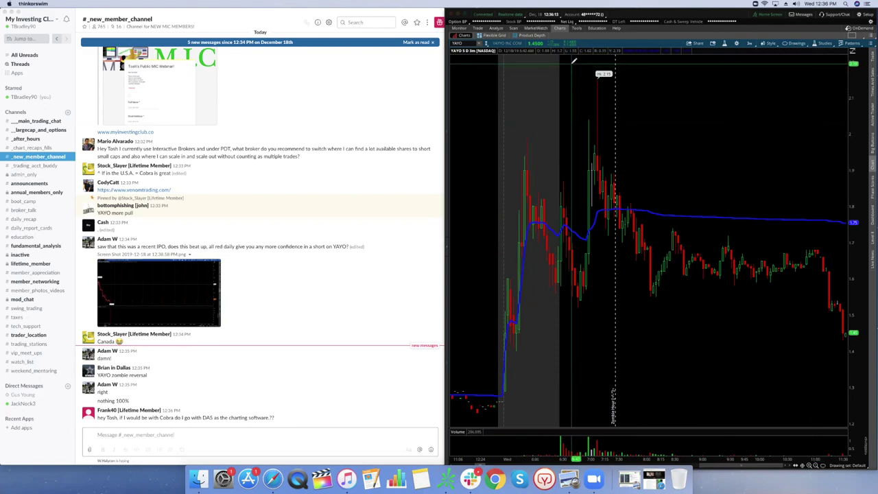
click(571, 62)
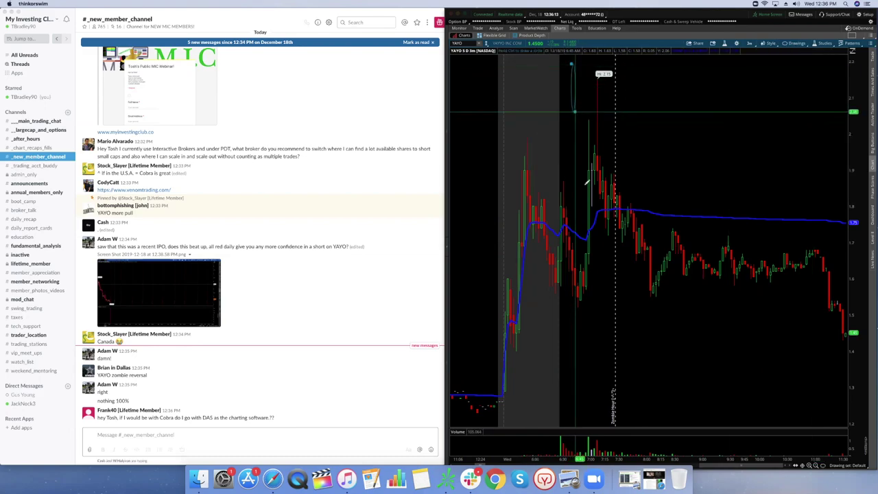
click(615, 309)
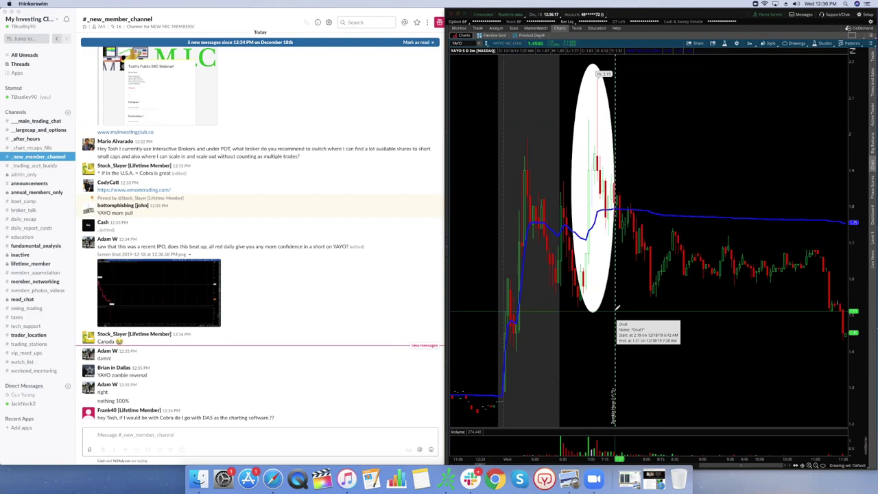
Check the drawing options and the oval's context menu, dismissing each without changes.
click(790, 42)
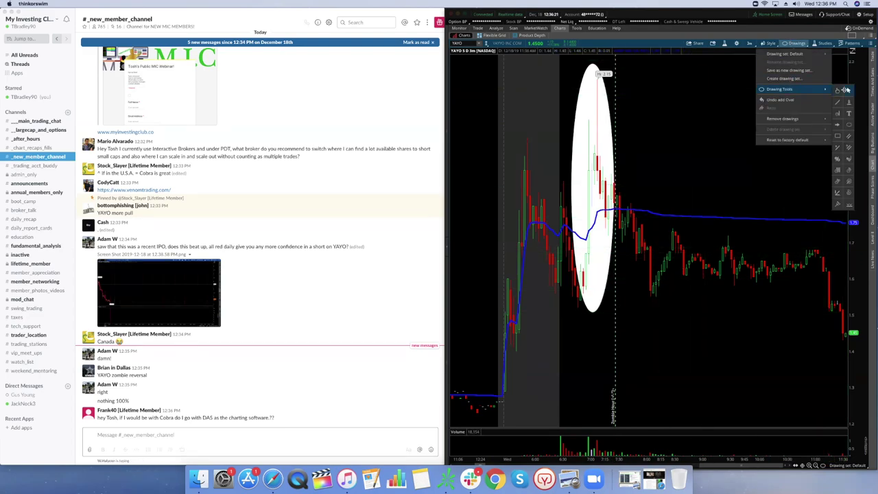
click(845, 89)
right_click(586, 111)
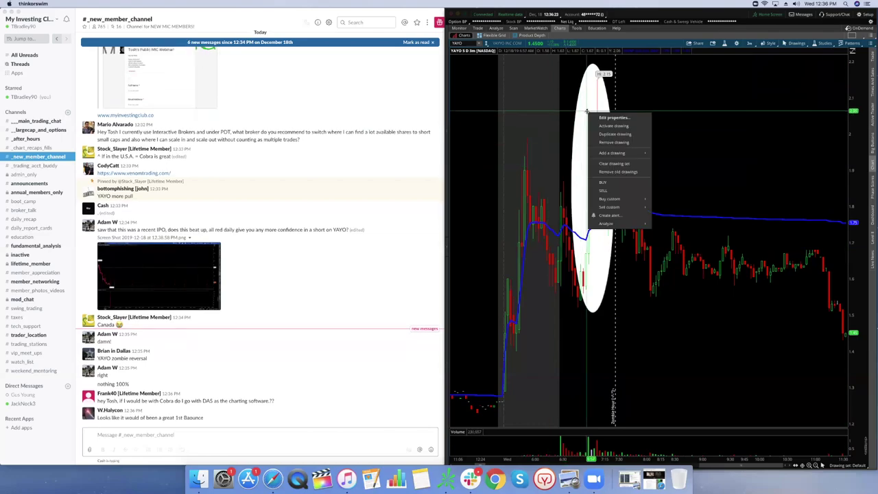
click(713, 120)
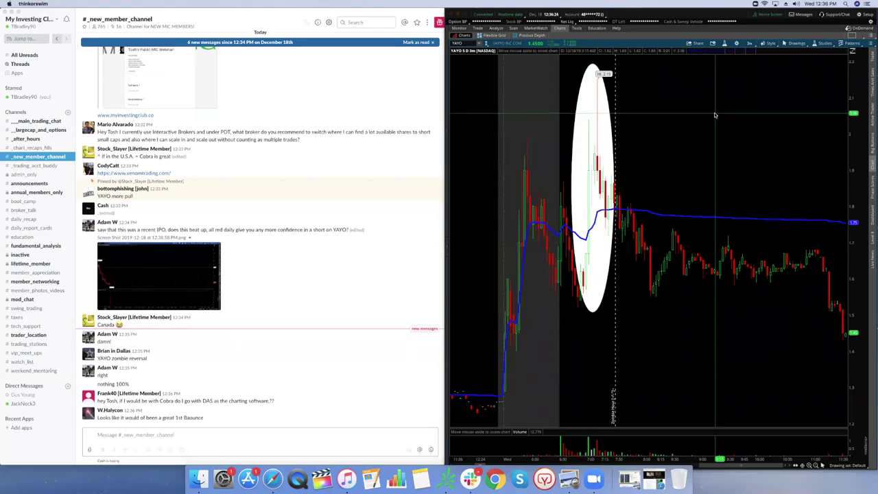
right_click(586, 141)
click(695, 168)
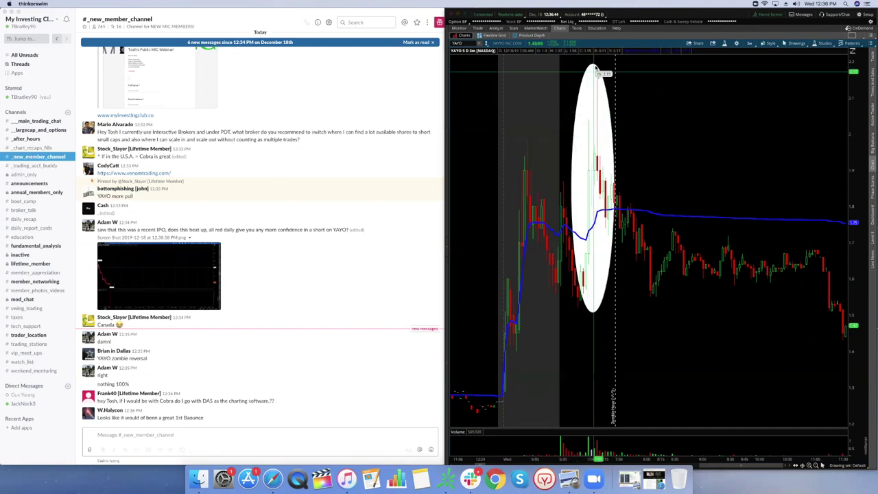
Delete the ellipse around the spike from the YAYO chart with Remove drawing.
right_click(594, 167)
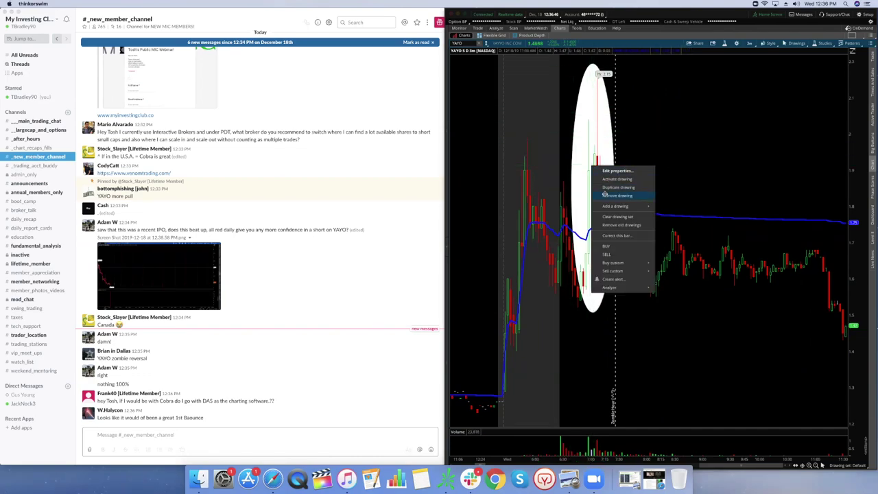
click(603, 195)
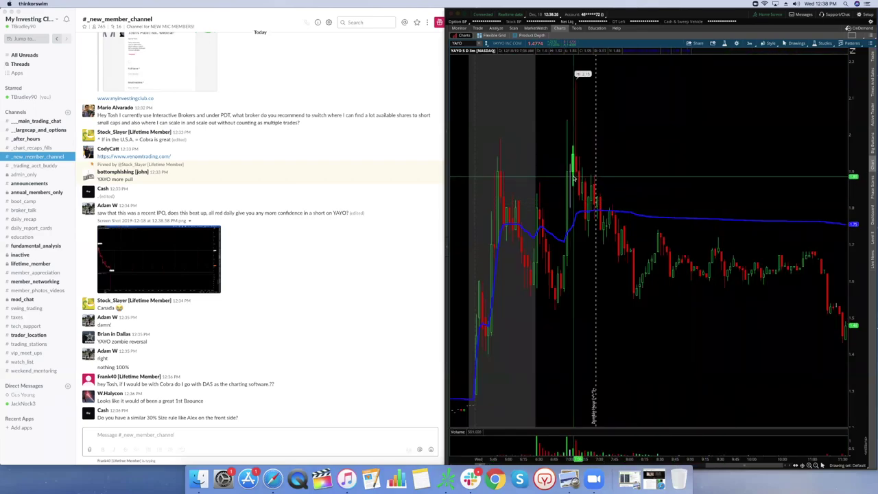
Switch YAYO to the 5D : 15m chart, then to the 5Y : 1D chart.
click(750, 44)
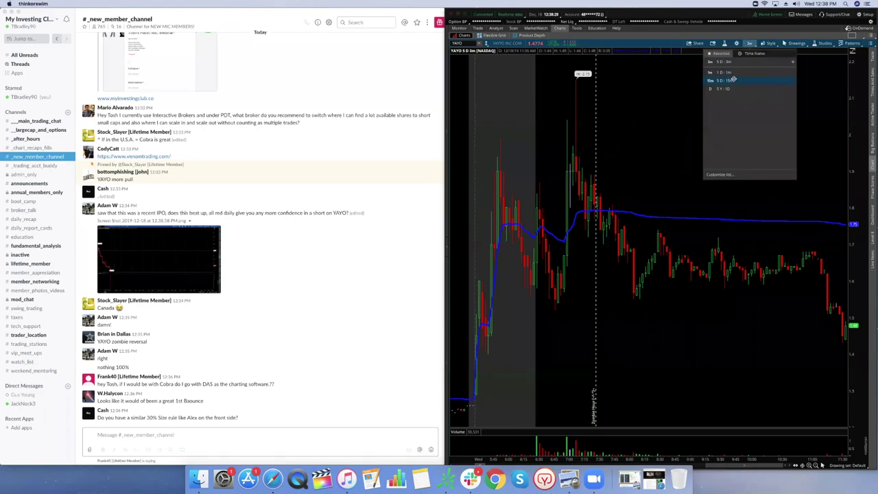
click(734, 81)
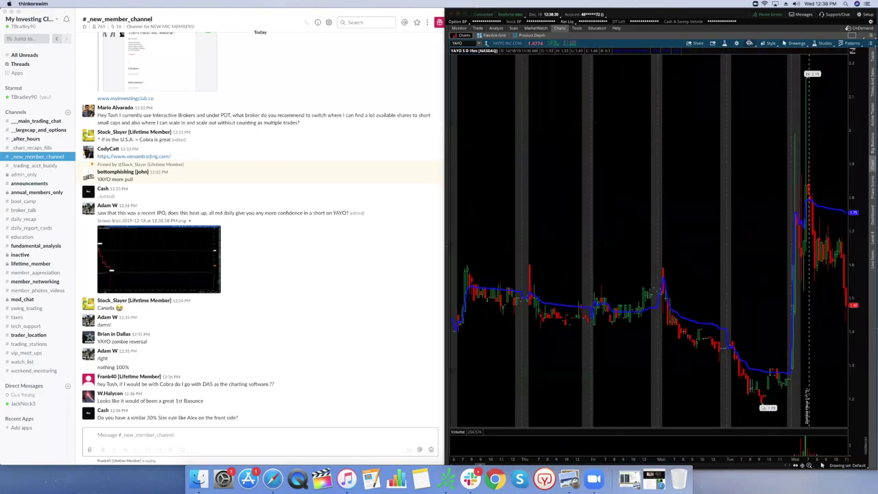
click(750, 43)
click(739, 85)
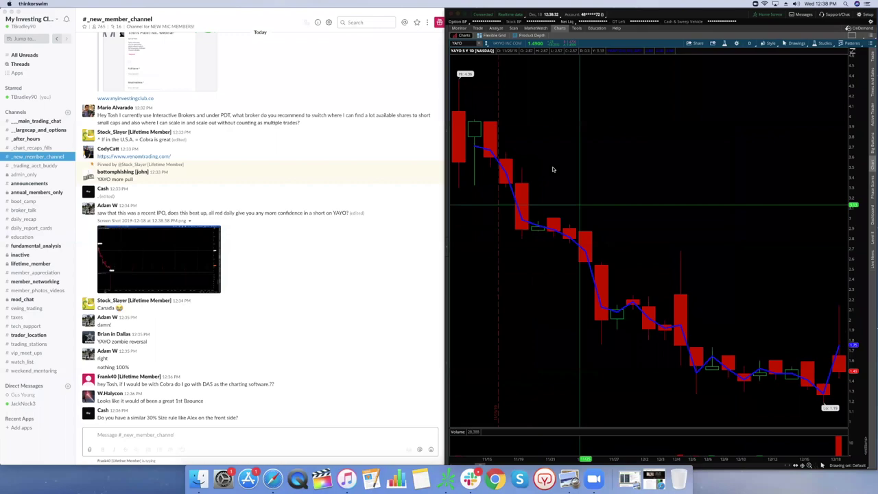